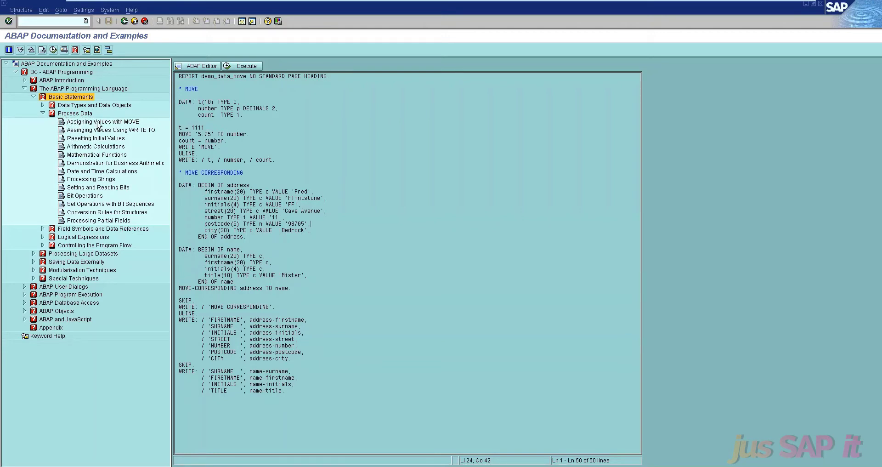
- Run the Process Data examples "Assigning Values with MOVE" and "Assinging Values Using WRITE TO", returning to the documentation after each
click(121, 123)
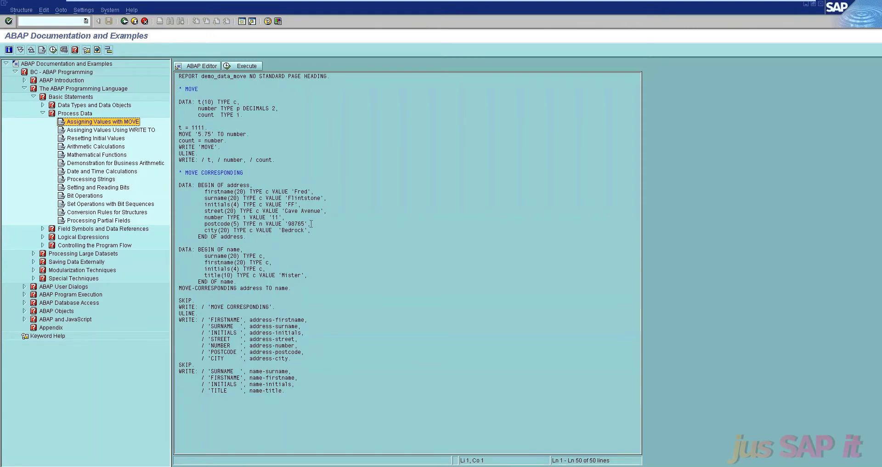
key(F8)
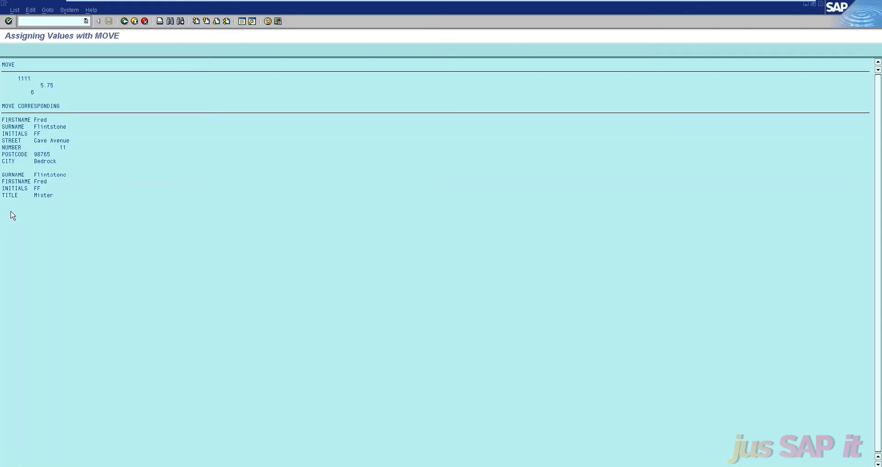
key(F3)
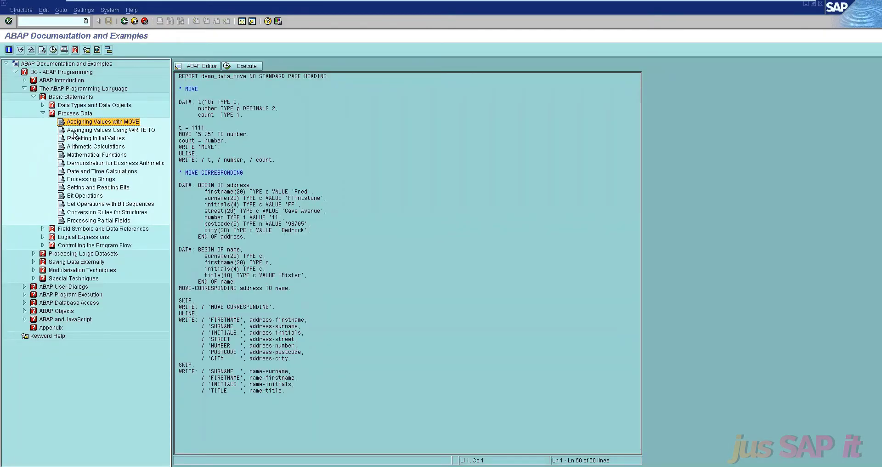
click(90, 131)
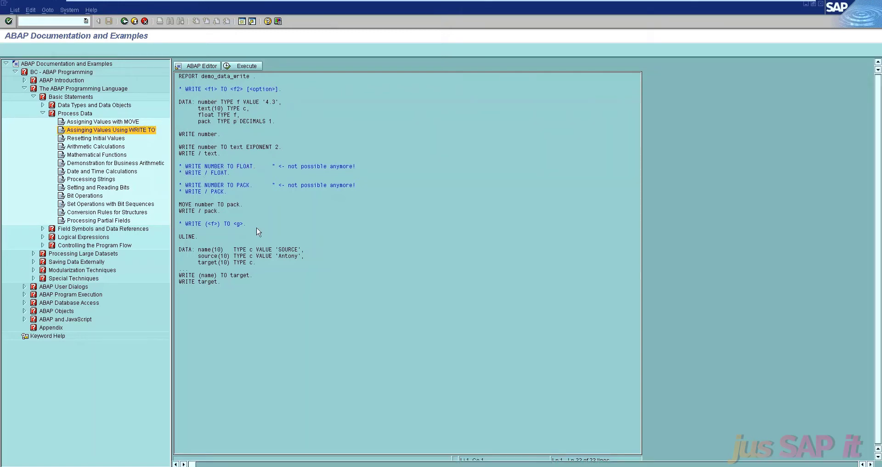
key(F8)
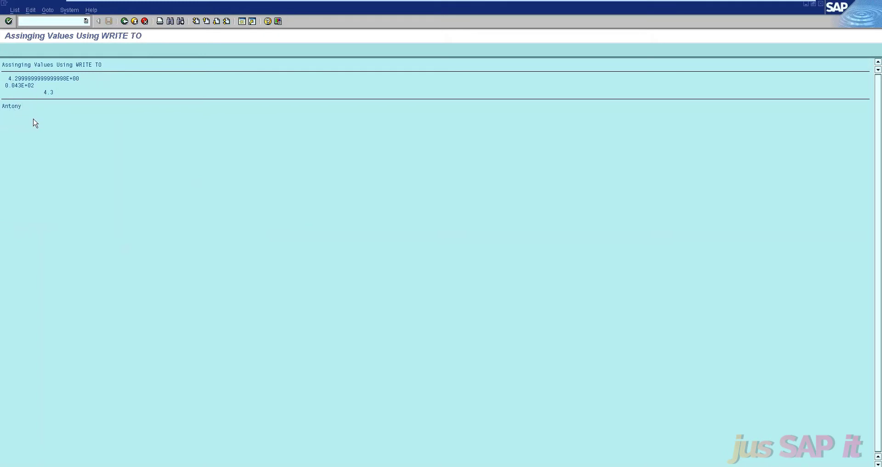
key(F3)
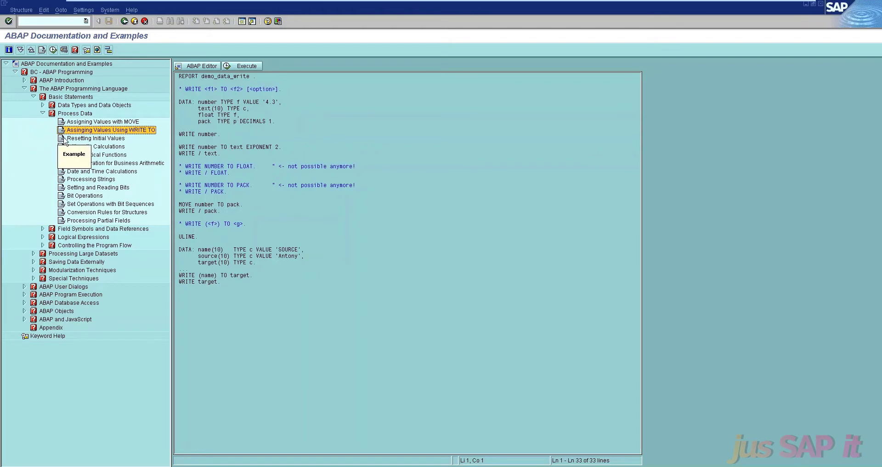
- Run the "Resetting Initial Values" and "Arithmetic Calculations" examples, reviewing each program's source and output before returning to the documentation
click(98, 141)
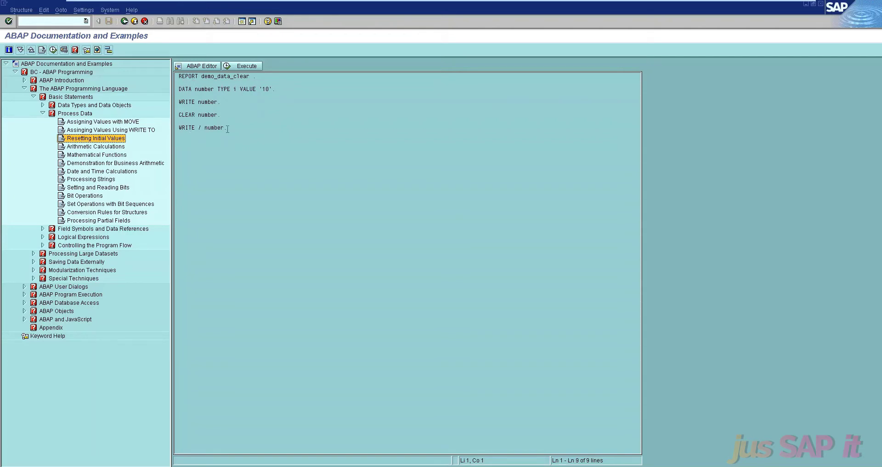
key(F8)
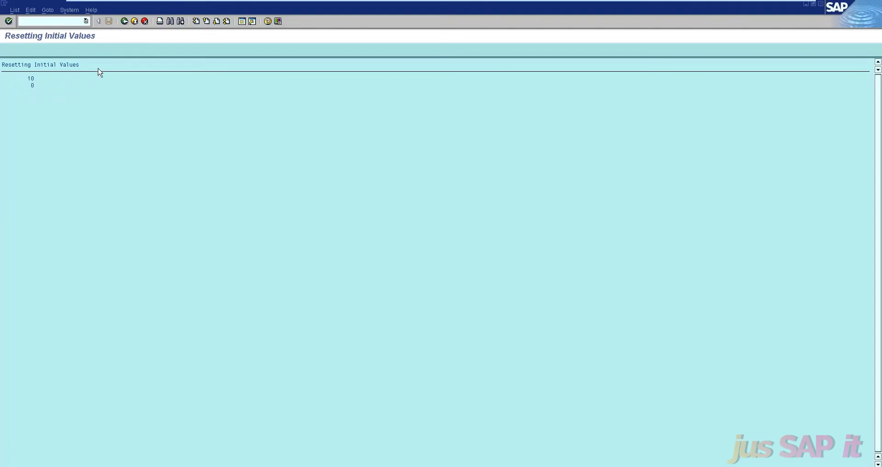
key(F3)
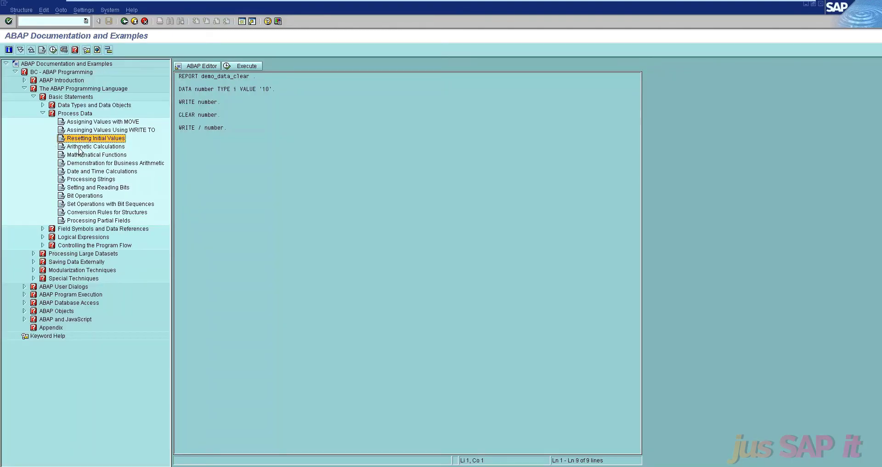
click(96, 147)
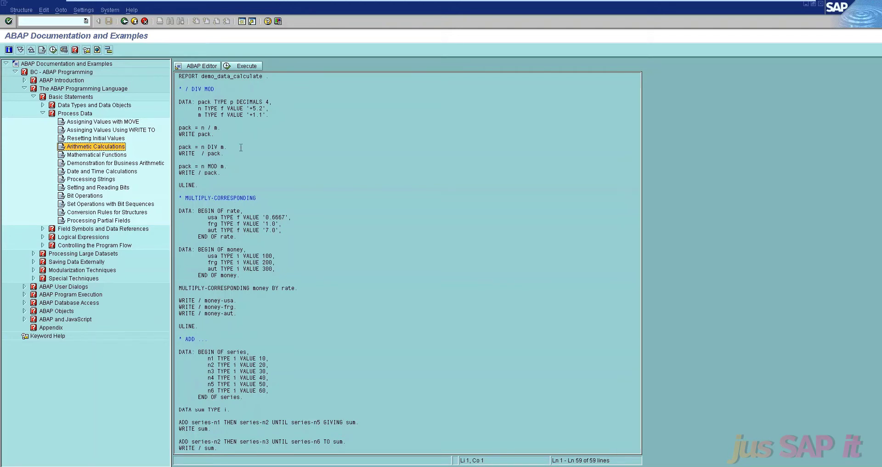
key(F8)
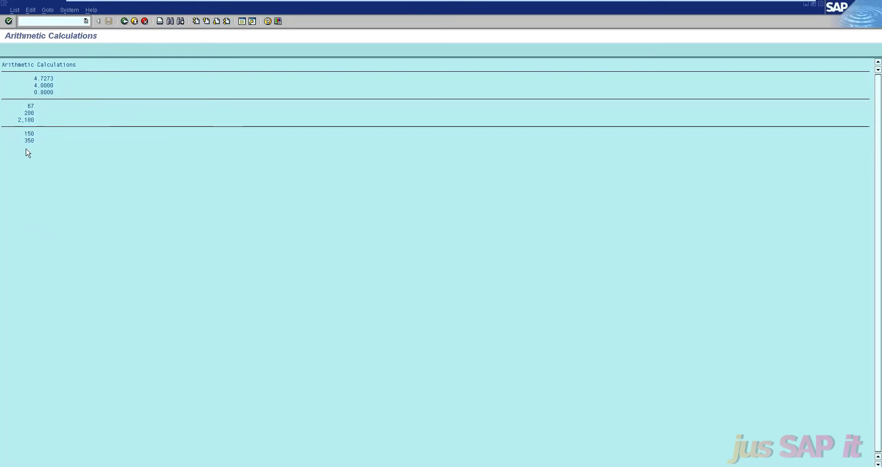
key(F3)
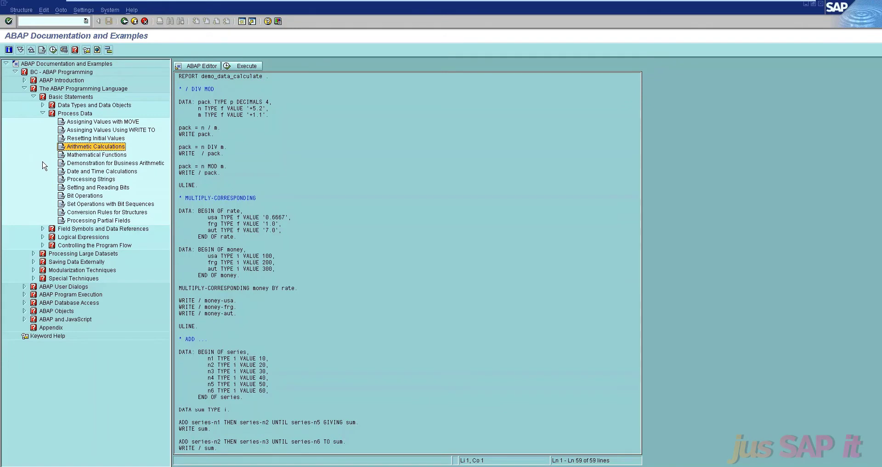
- Run the "Mathematical Functions" and "Demonstration for Business Arithmetic" examples, reviewing source and output and returning to the documentation after each
click(97, 155)
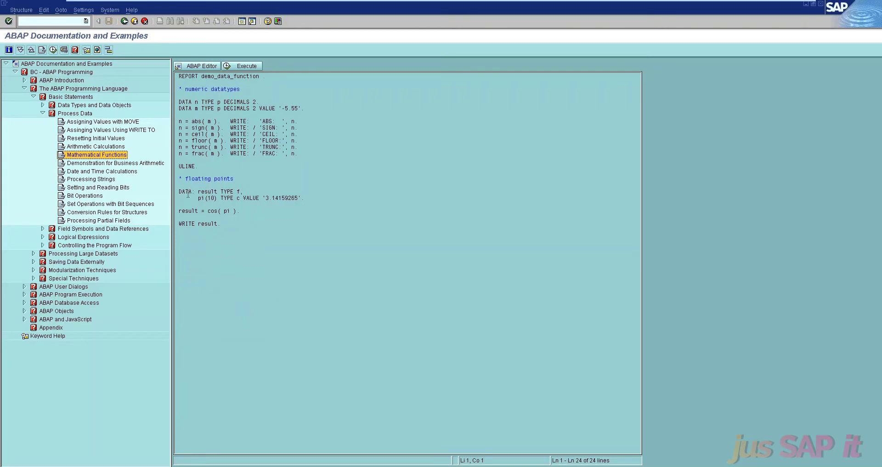
key(F8)
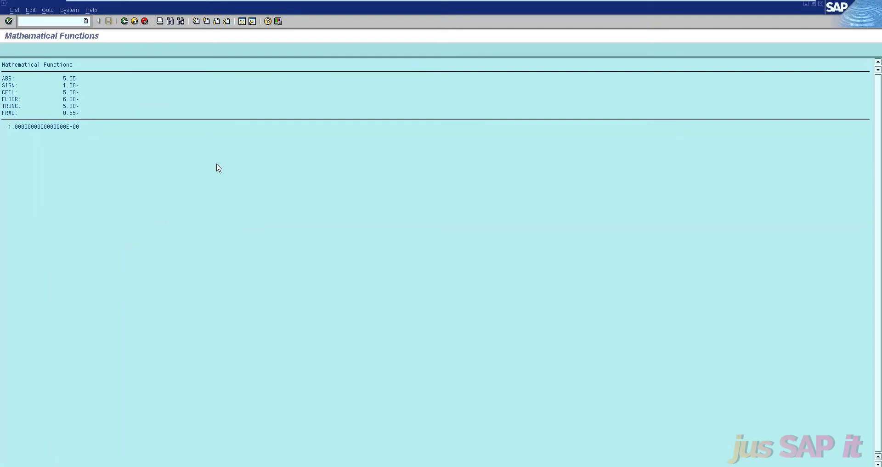
key(F3)
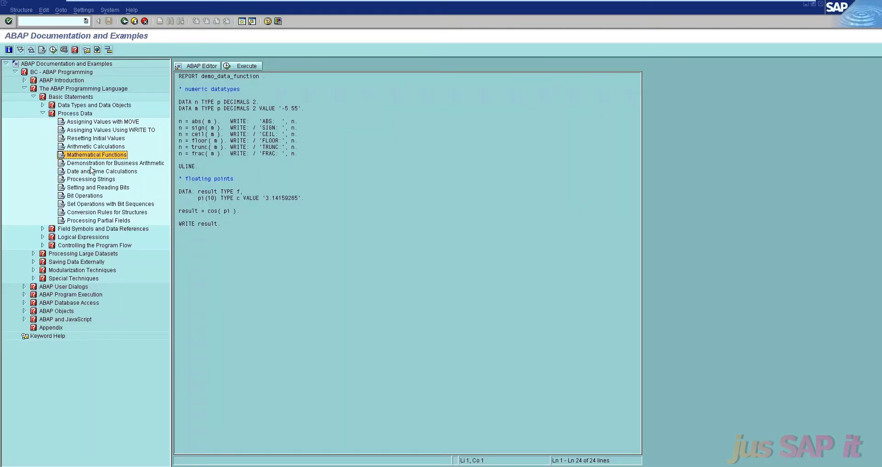
click(116, 165)
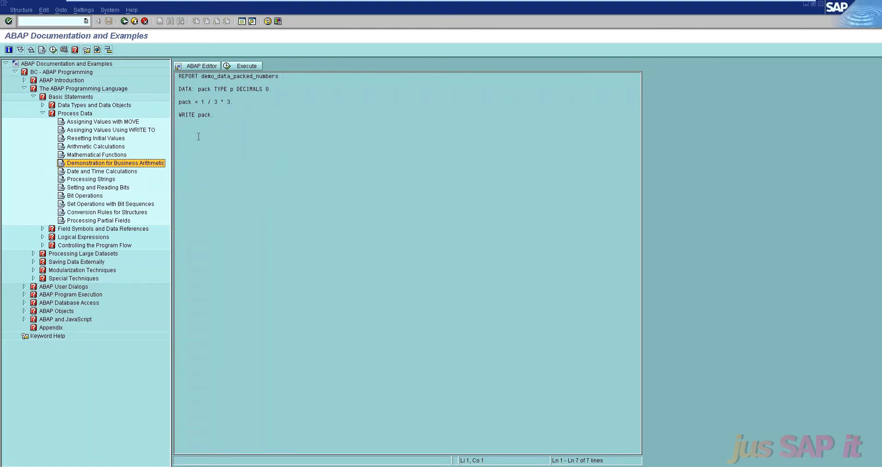
key(F8)
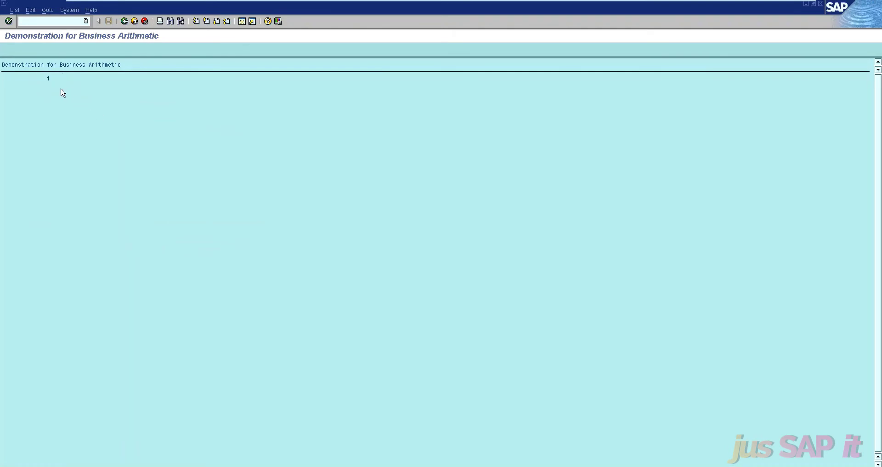
key(F3)
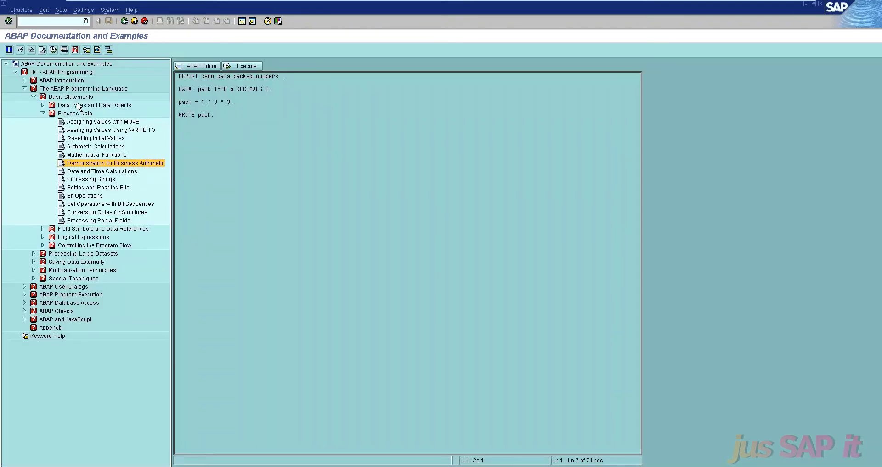
- Run the "Date and Time Calculations" and "Processing Strings" examples, reviewing source and output and returning to the documentation after each
click(72, 172)
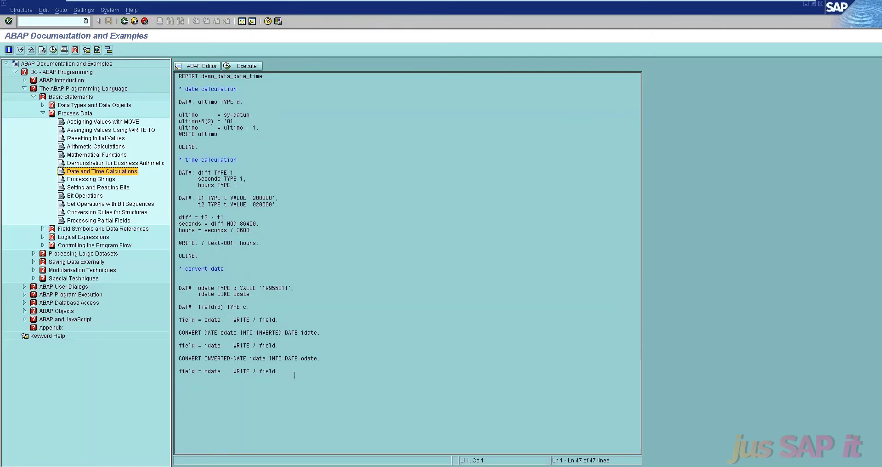
key(F8)
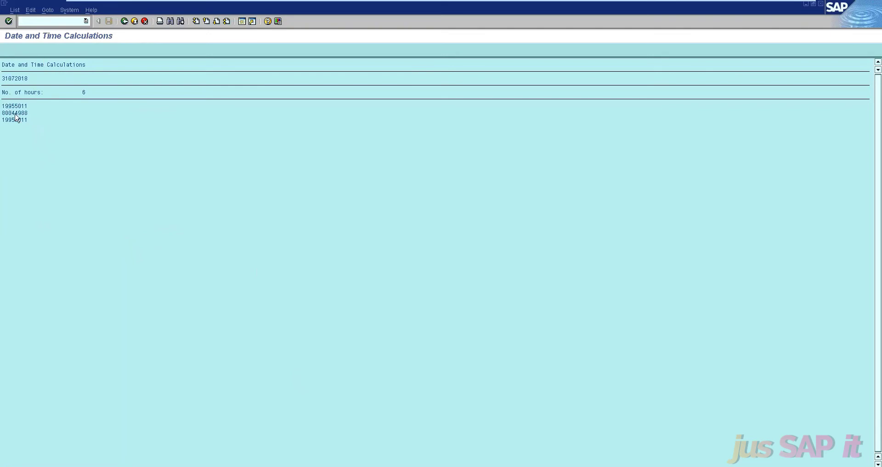
key(F3)
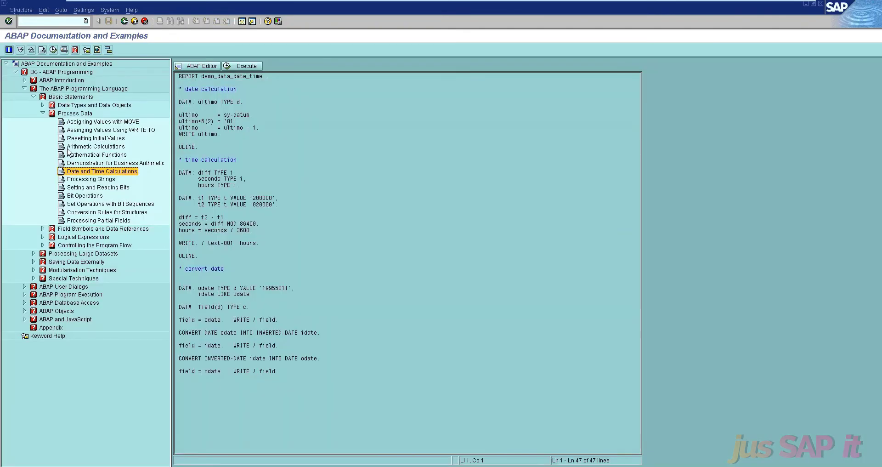
click(69, 180)
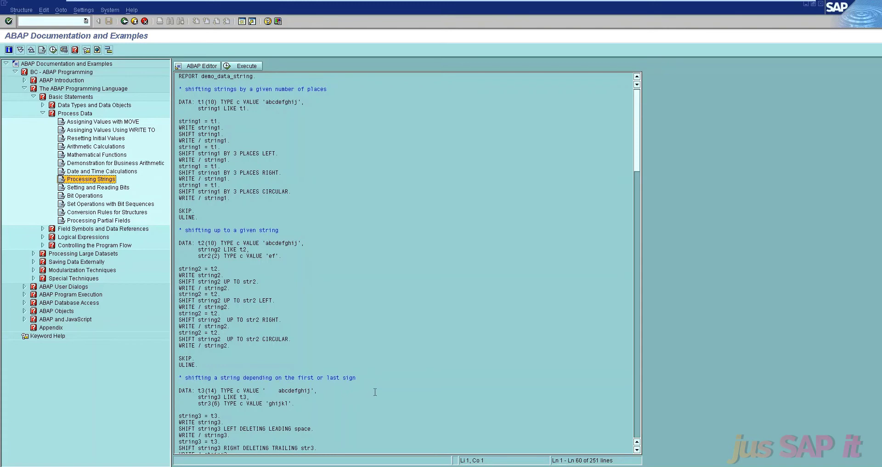
key(F8)
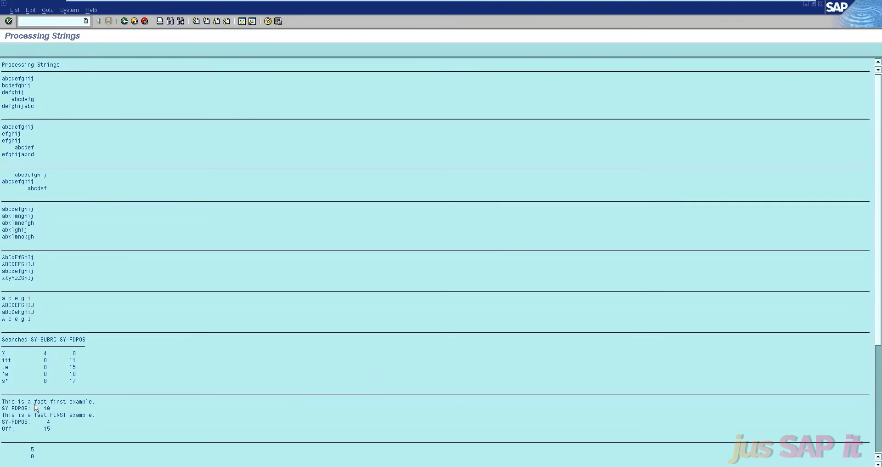
key(F3)
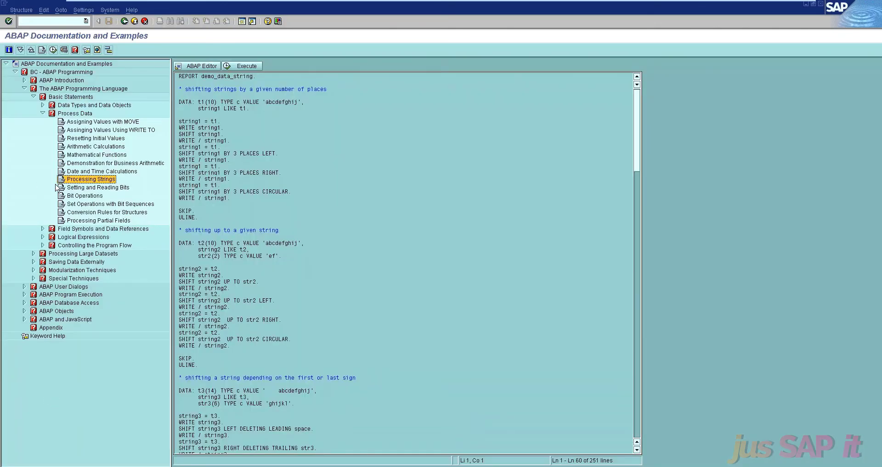
- Run the "Setting and Reading Bits" and "Bit Operations" examples, reviewing source and output and returning to the documentation after each
click(95, 187)
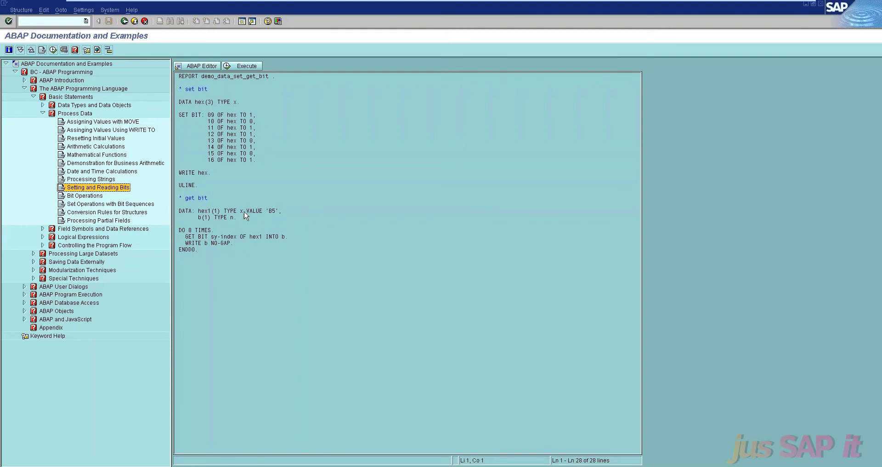
key(F8)
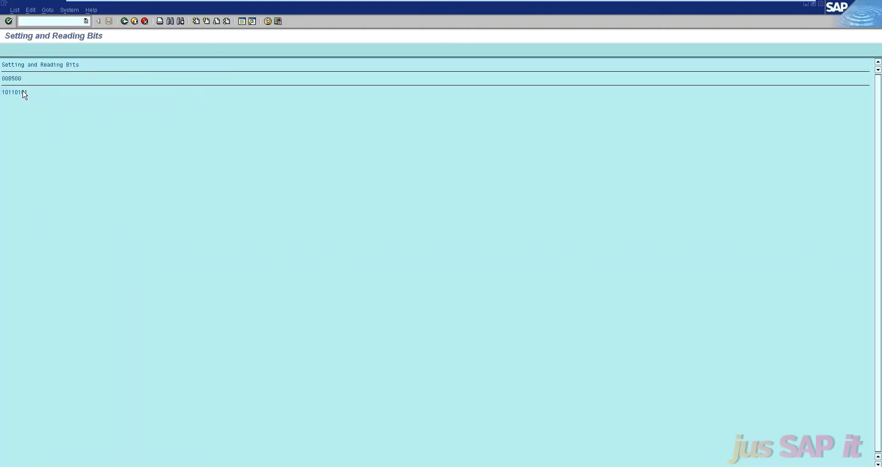
key(F3)
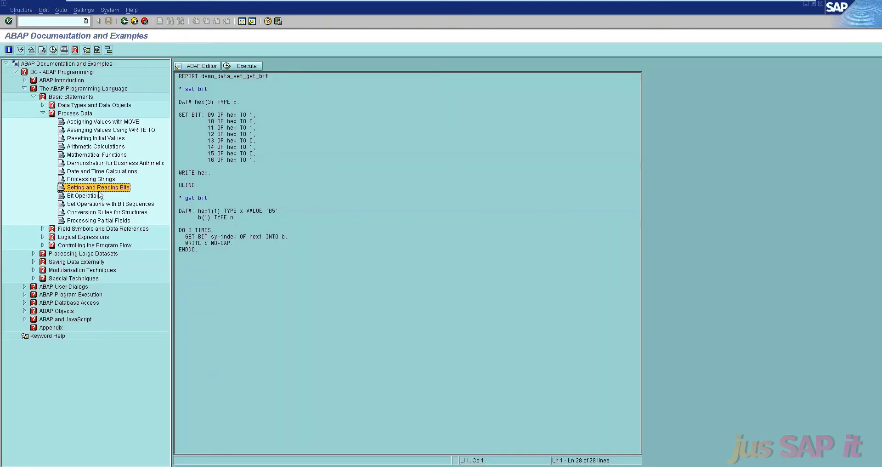
click(83, 196)
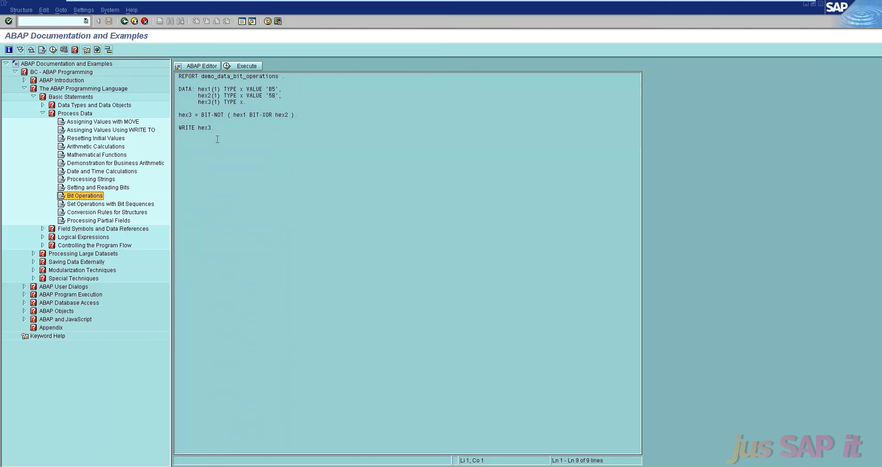
key(F8)
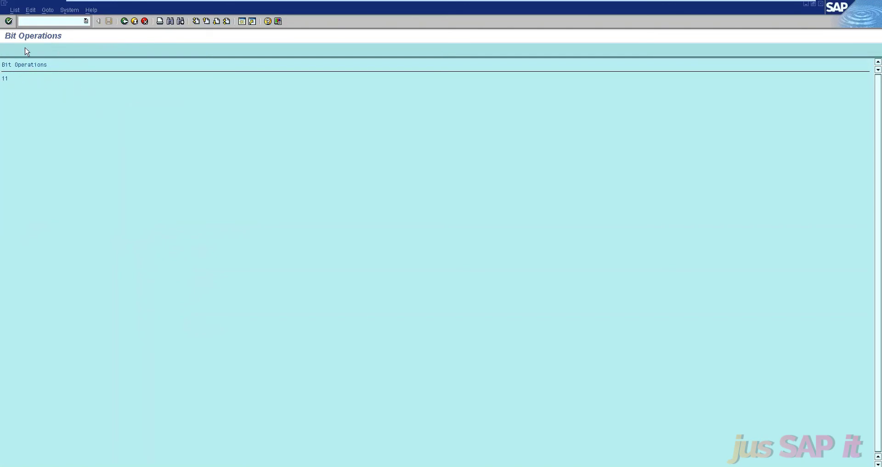
key(F3)
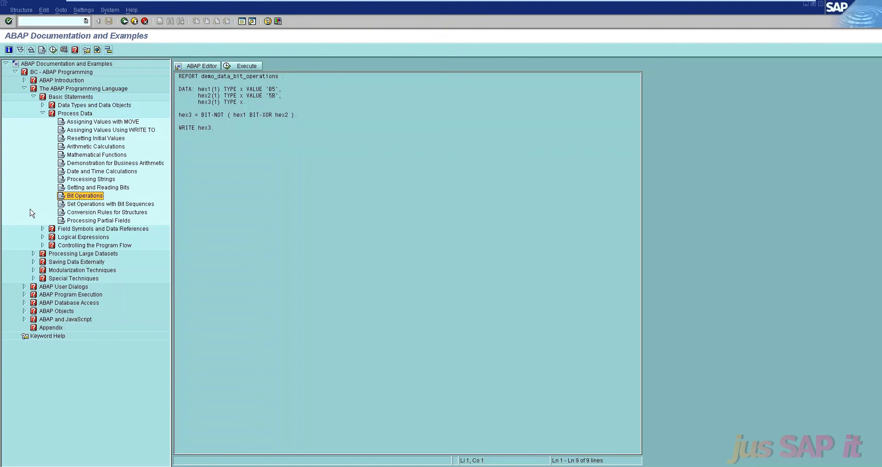
- Run the "Set Operations with Bit Sequences" example, review its source and output, and return to the documentation
click(115, 207)
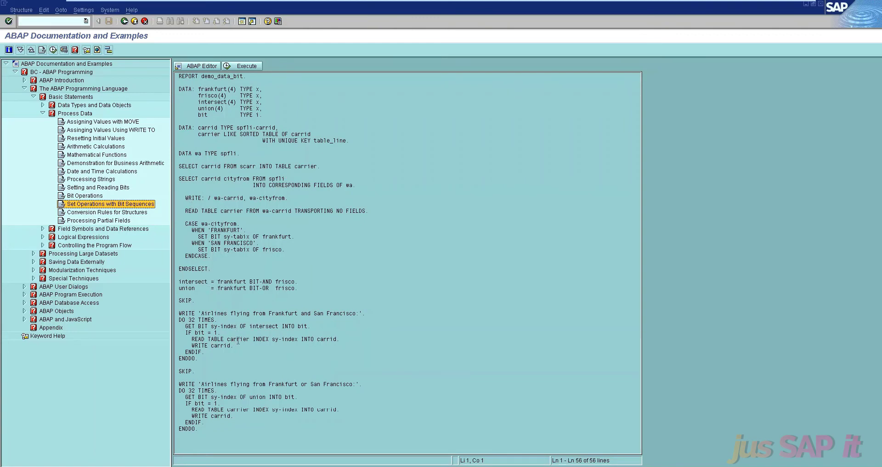
key(F8)
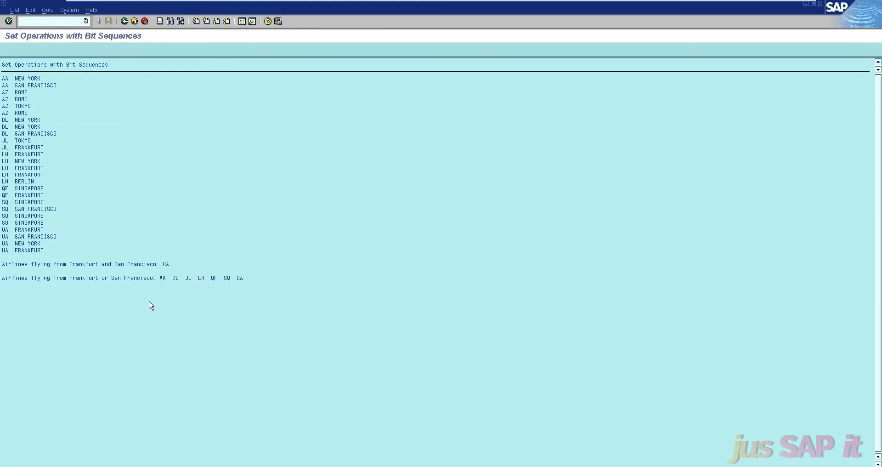
key(F3)
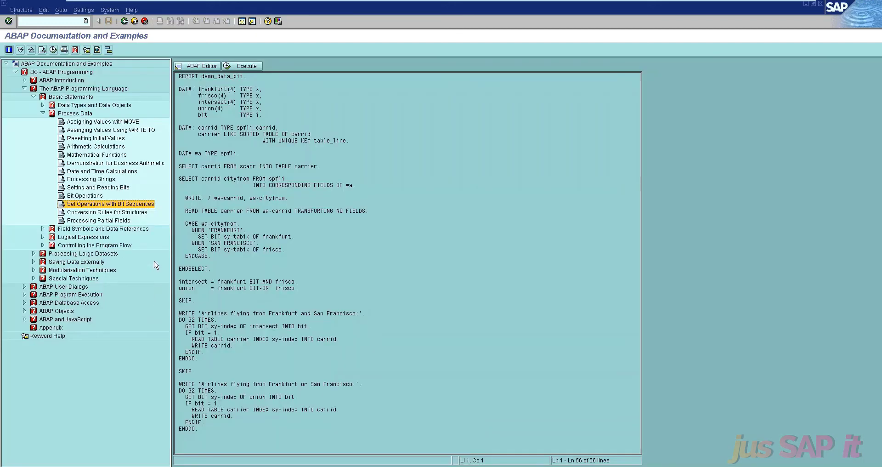
- Run the "Conversion Rules for Structures" example and return to the documentation, and run "Processing Partial Fields" to view its output
click(94, 213)
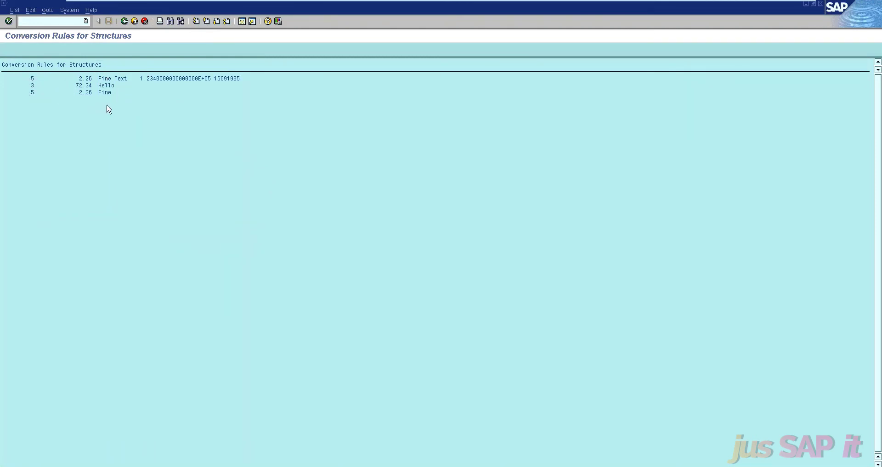
key(F3)
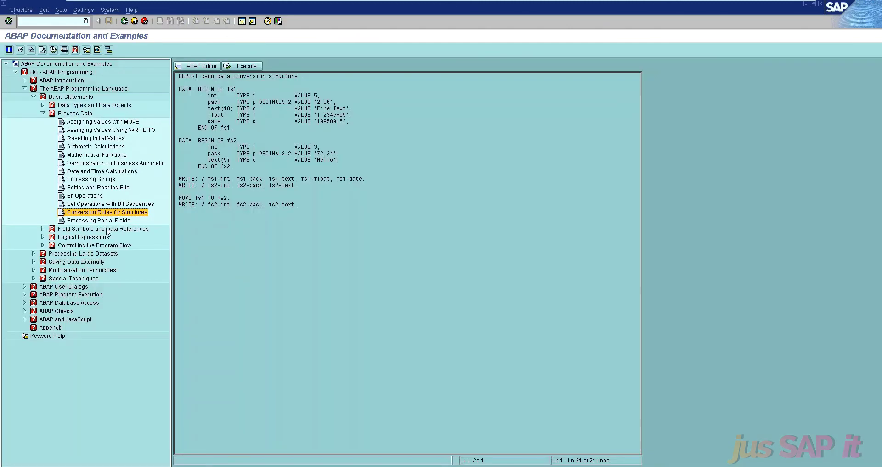
click(92, 220)
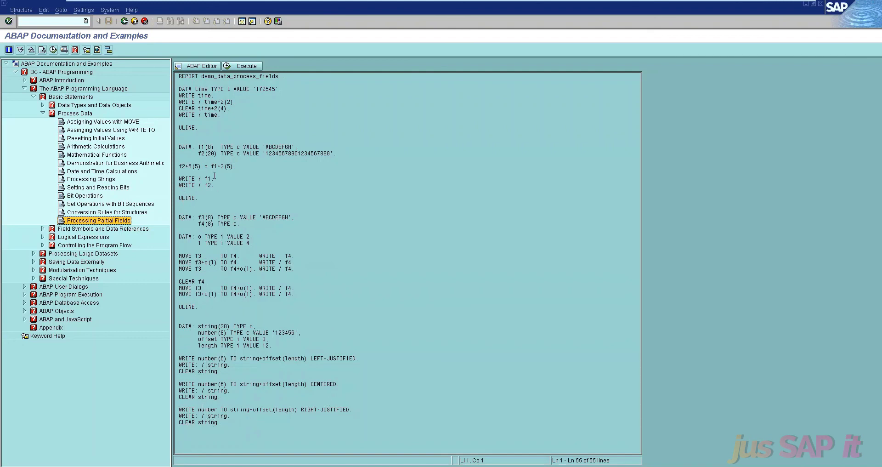
key(F8)
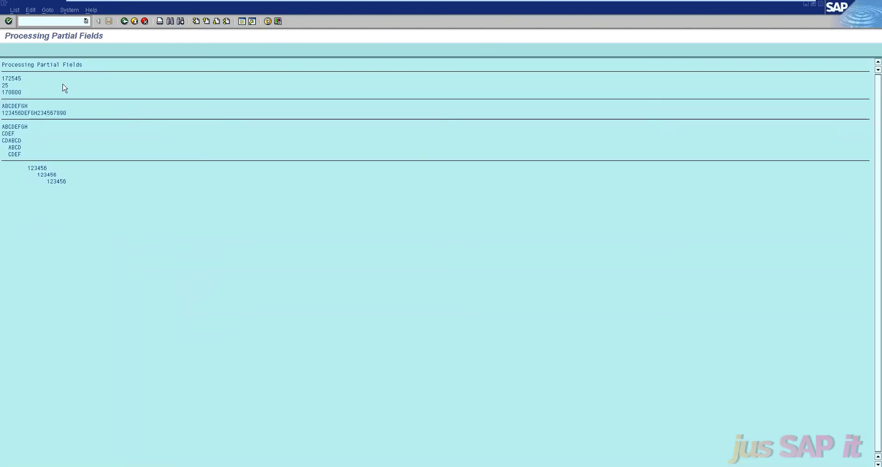